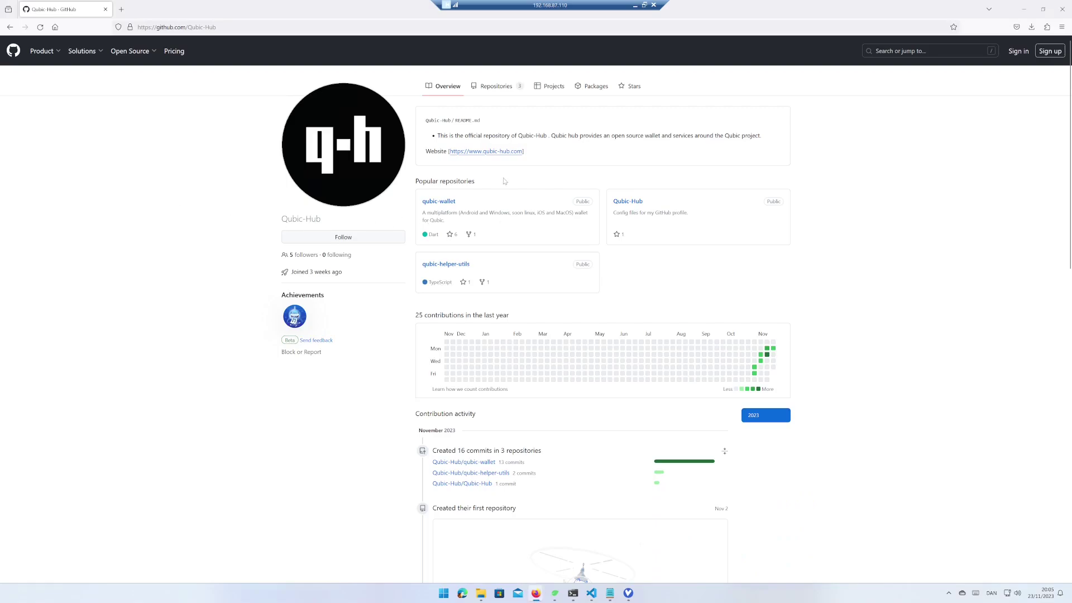
Open the Releases page of the qubic-wallet repository on GitHub
click(437, 202)
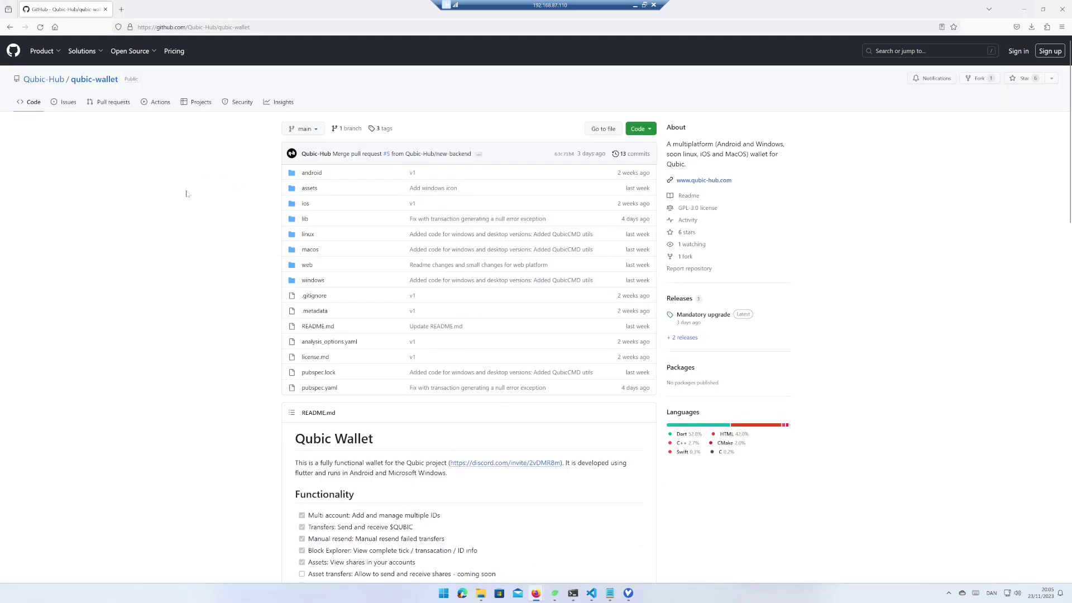
click(679, 299)
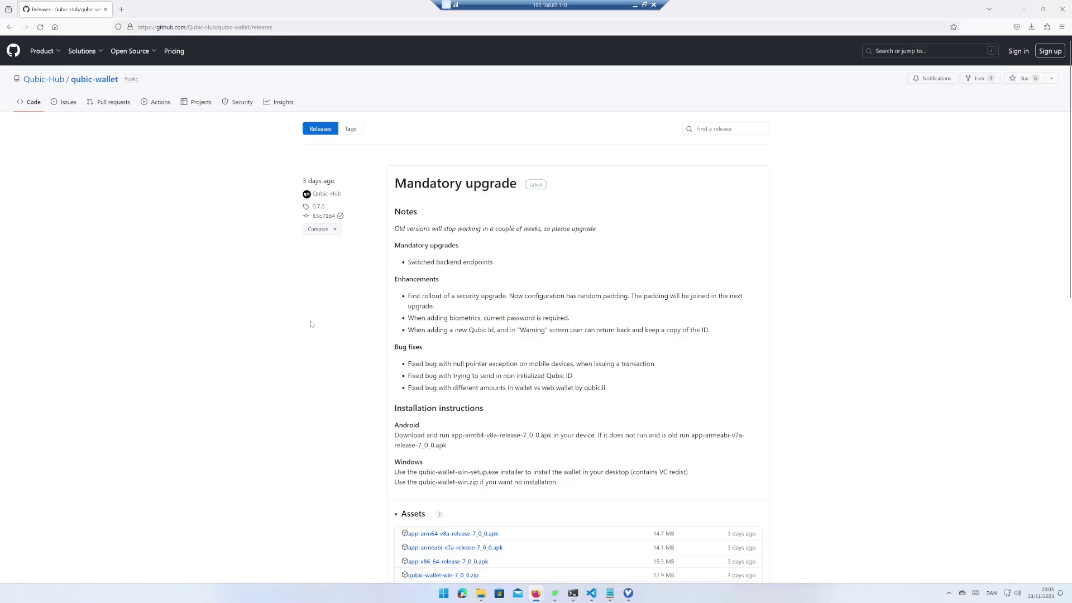
scroll(310, 324, down, 2)
scroll(323, 327, down, 2)
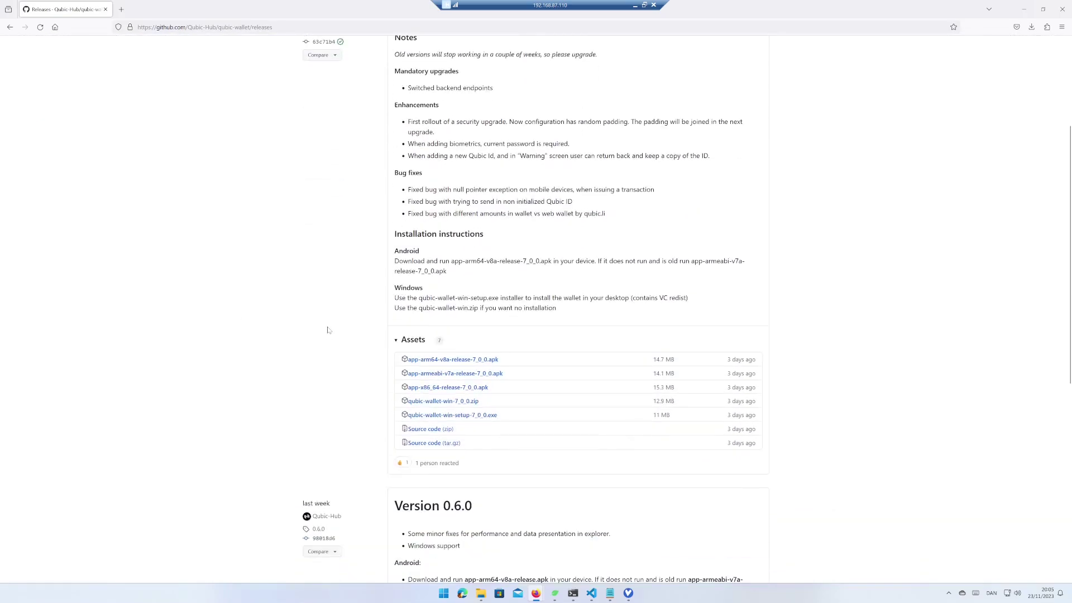
scroll(333, 331, up, 1)
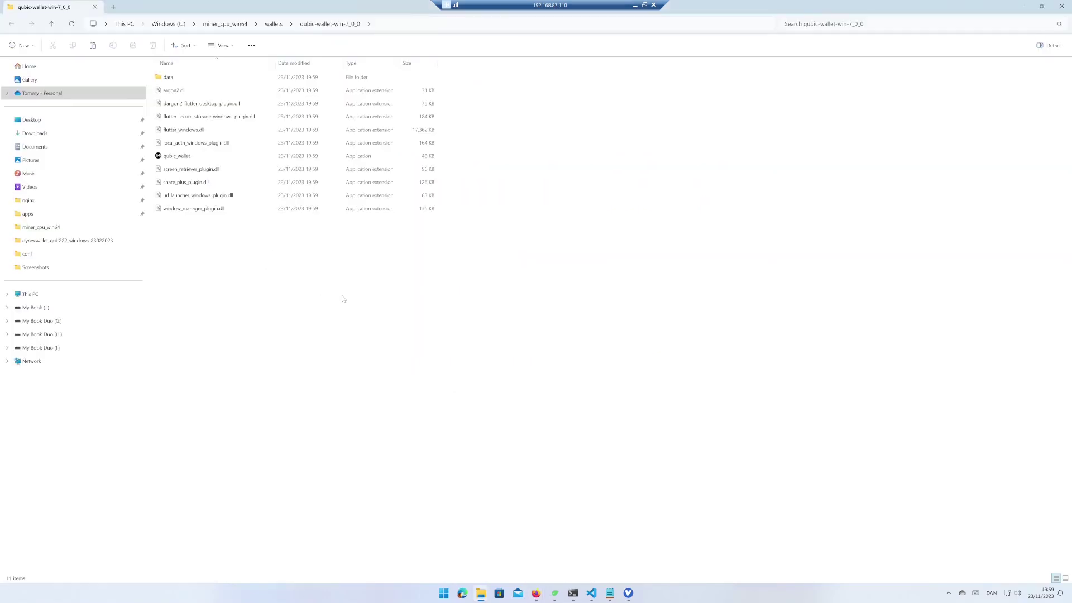
Launch qubic_wallet, getting past the SmartScreen warning with Run anyway
double_click(176, 156)
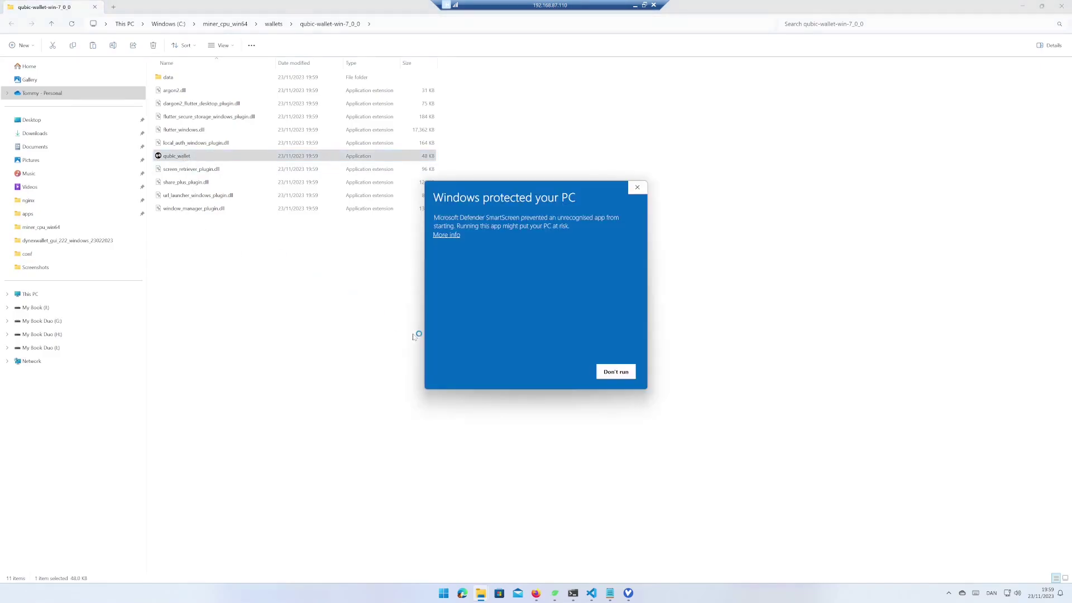
click(446, 235)
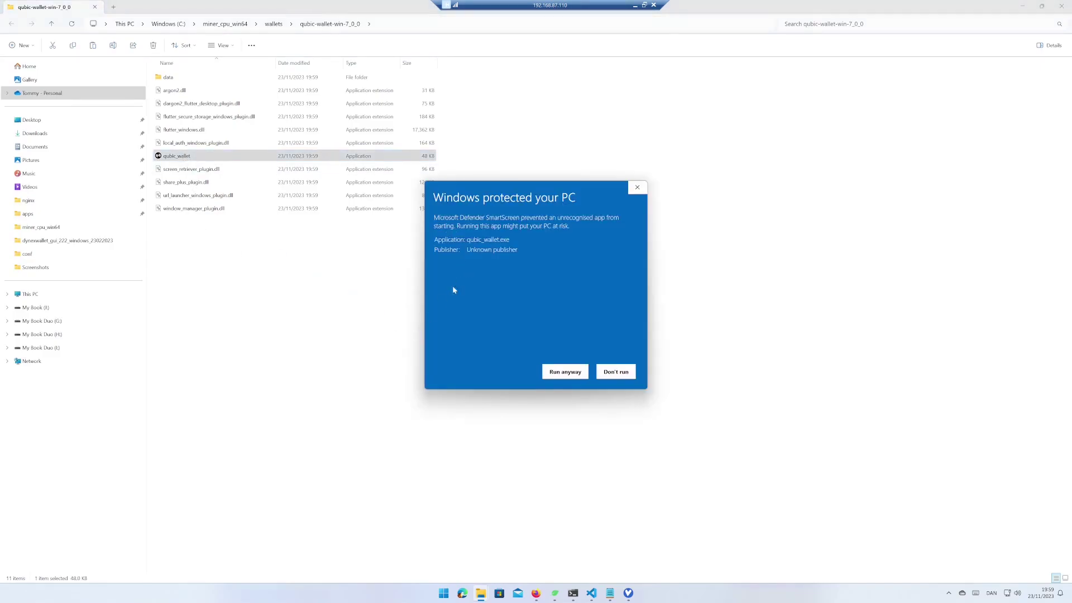
click(565, 371)
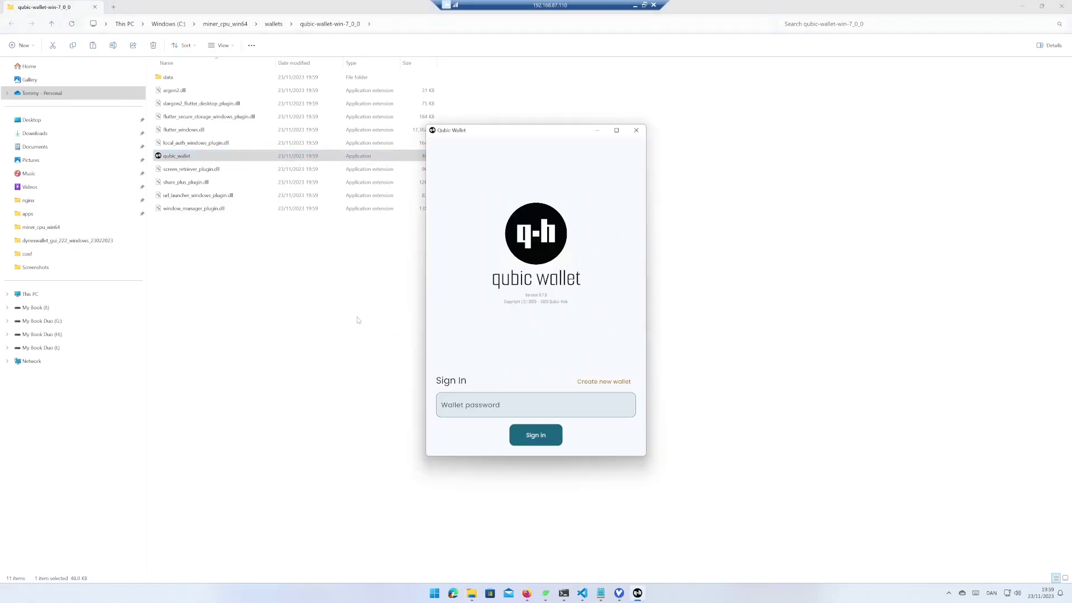
Create a new wallet with a password, then maximize and restore the wallet window
click(603, 381)
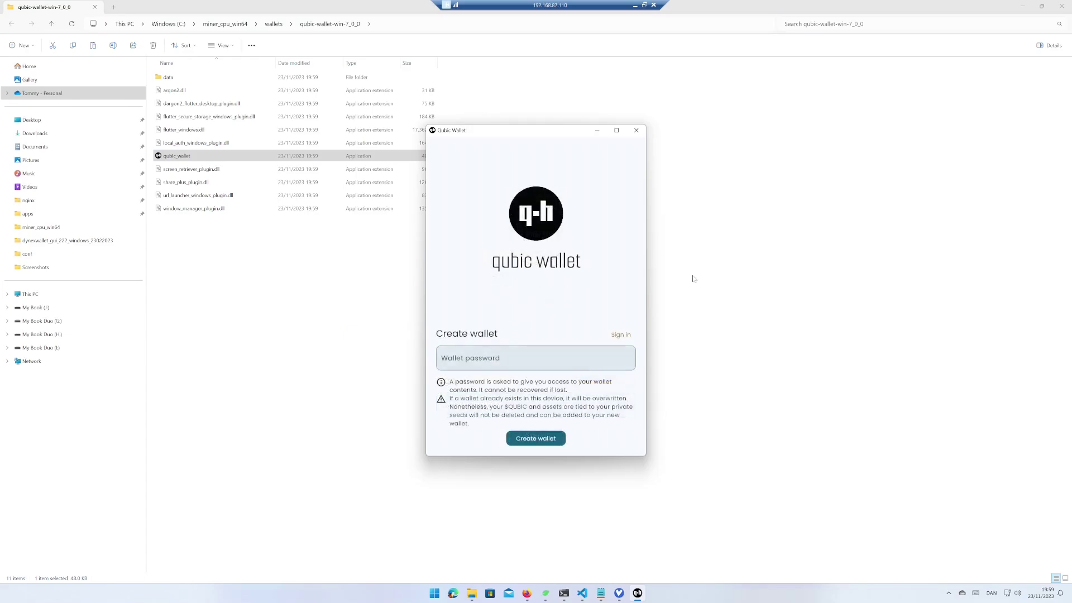
click(531, 367)
text(******)
text(**)
click(542, 442)
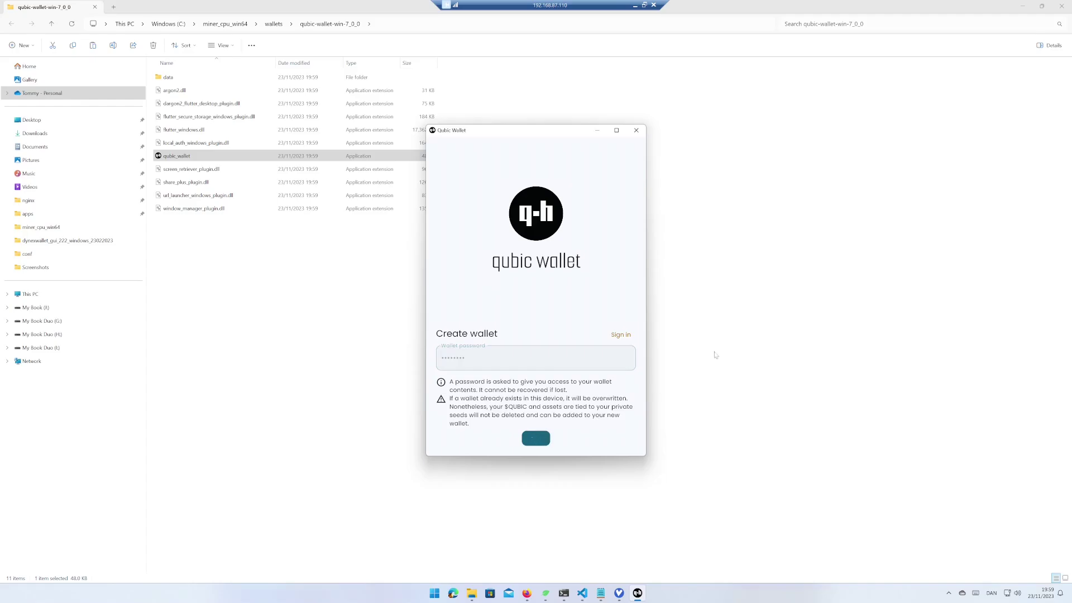
click(617, 130)
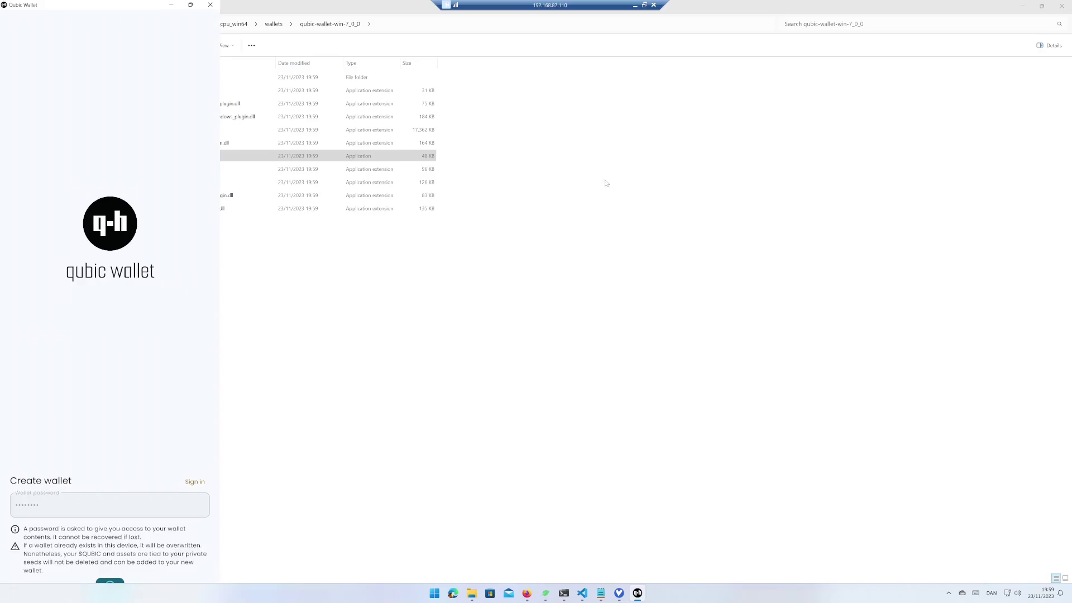
click(192, 5)
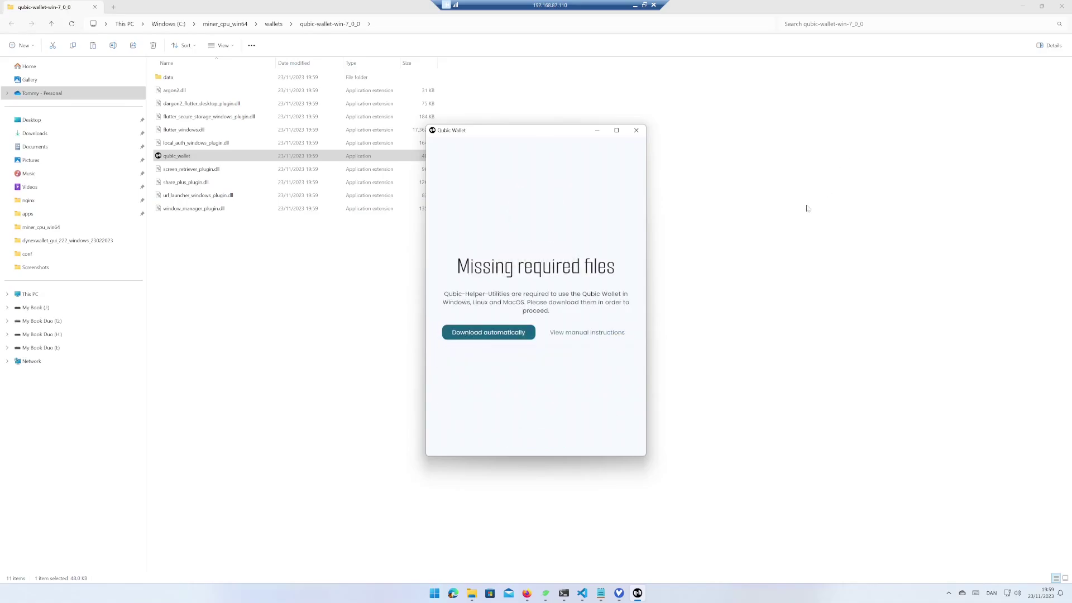
Download the missing Qubic-Helper-Utilities files automatically
click(495, 332)
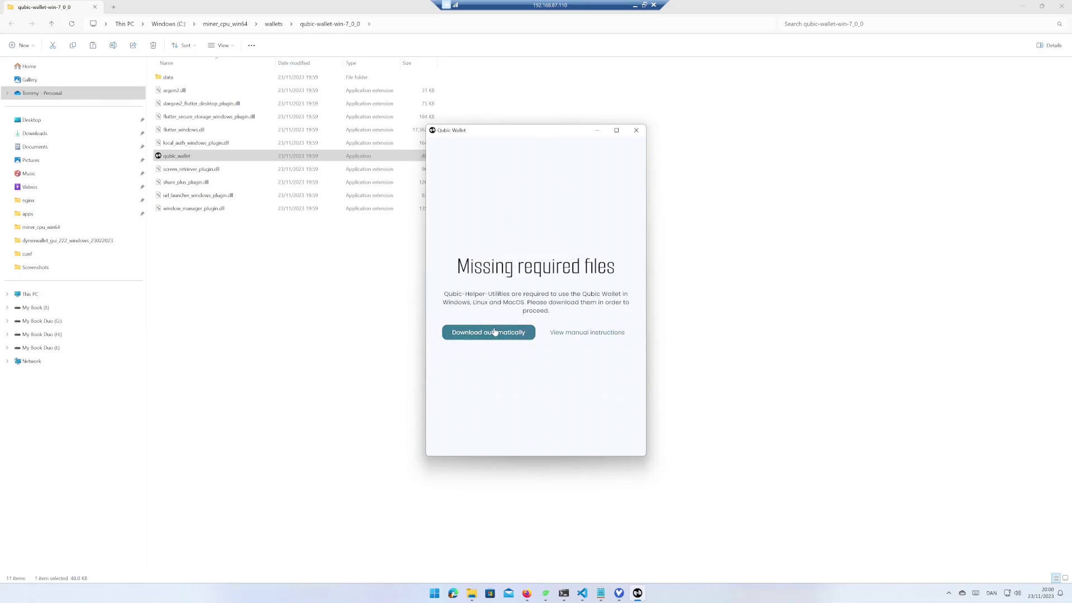
click(501, 336)
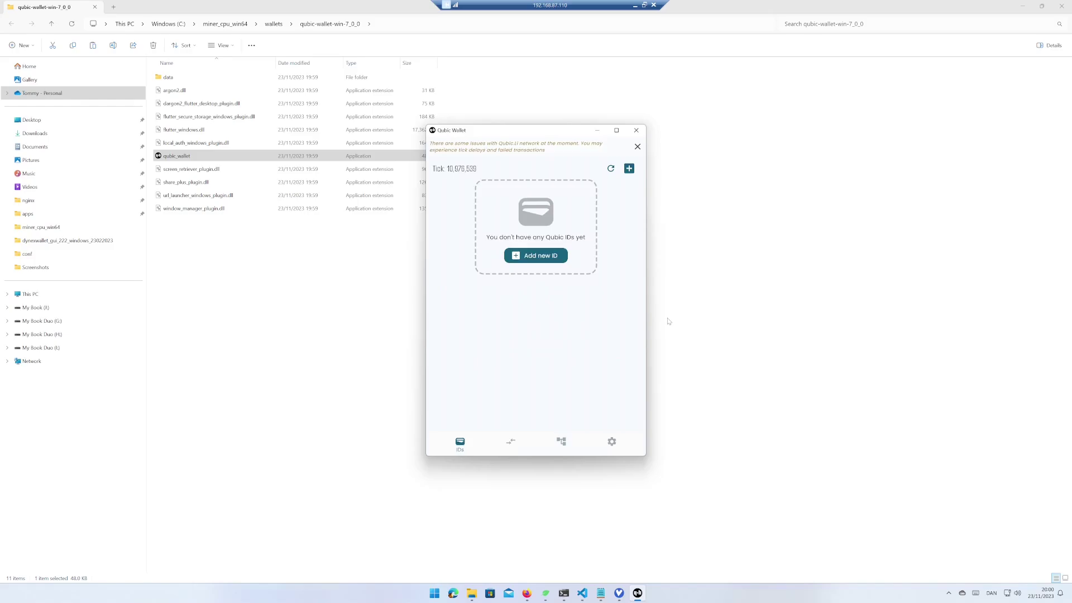
Add a Qubic ID named poweredbycode with a random private seed, copying the seed before saving
click(552, 266)
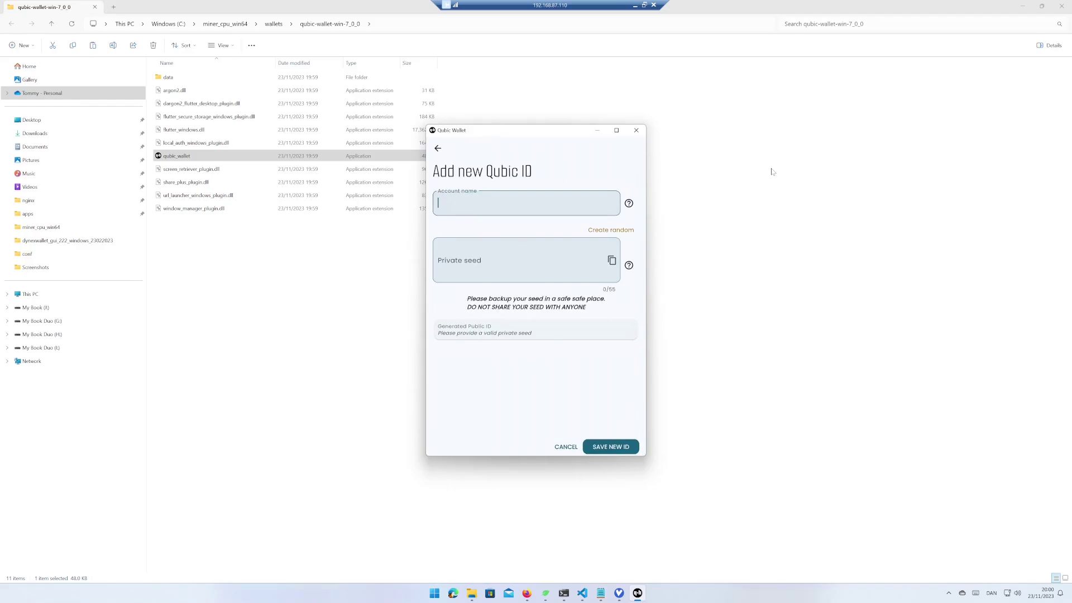
text(powe)
text(redby)
text(code)
click(612, 230)
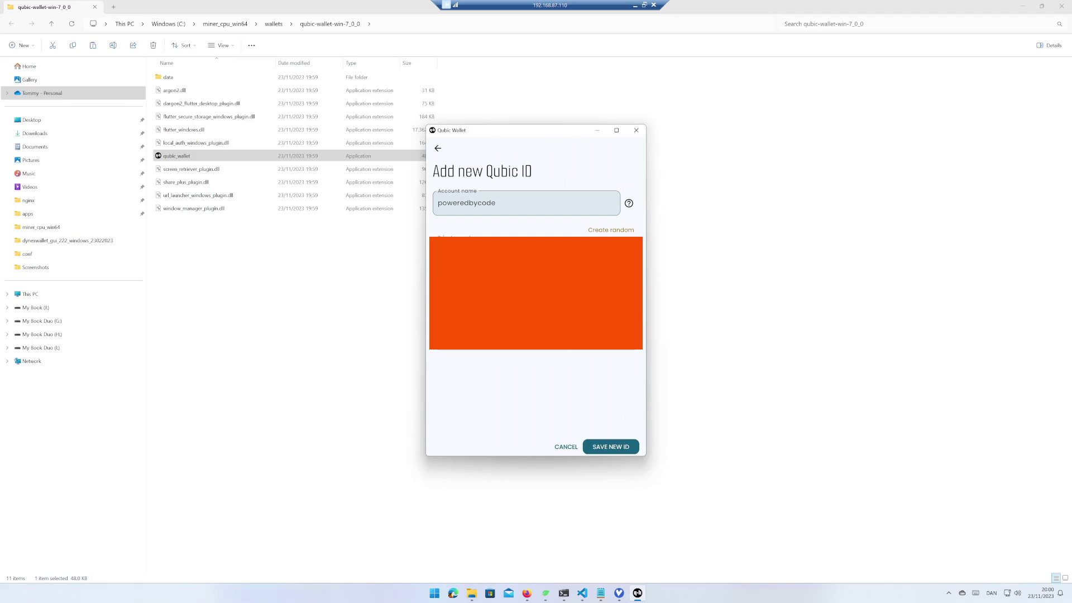
key(ctrl+c)
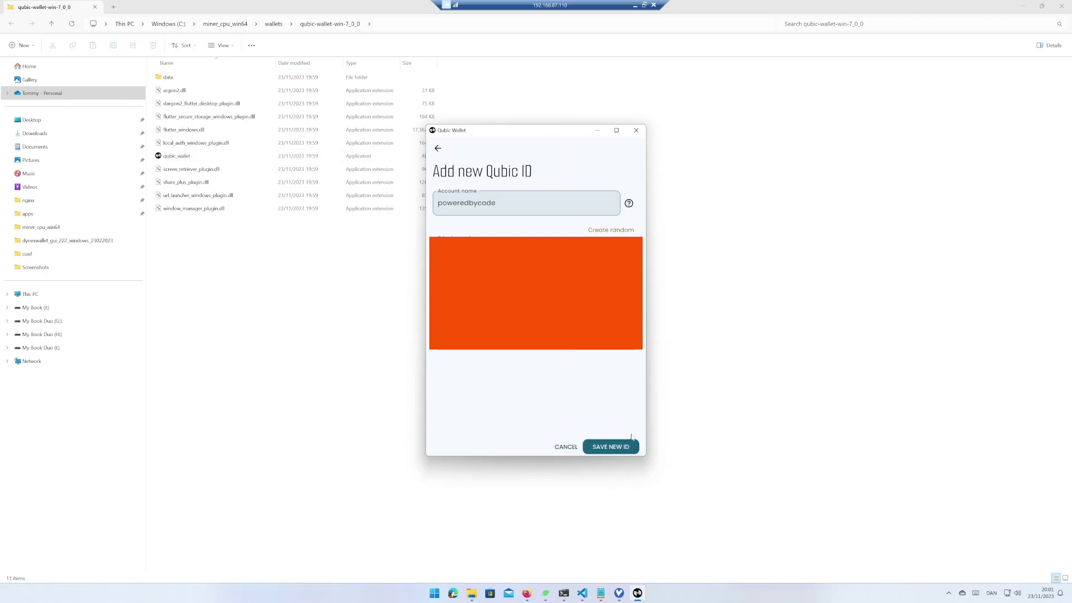
click(617, 447)
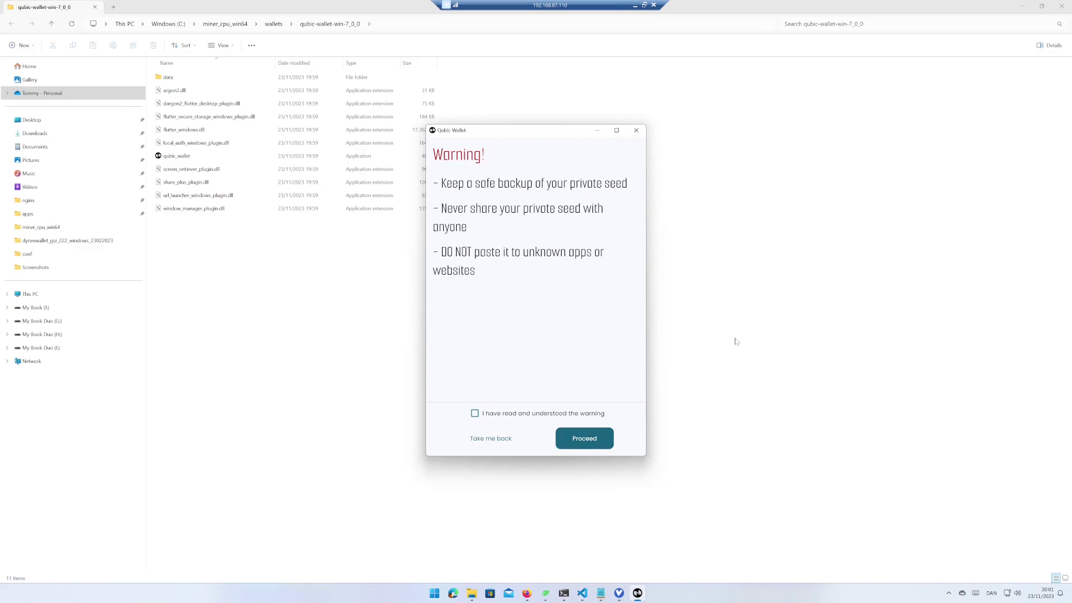
Acknowledge the private-seed backup warning and proceed to the wallet home view
click(476, 414)
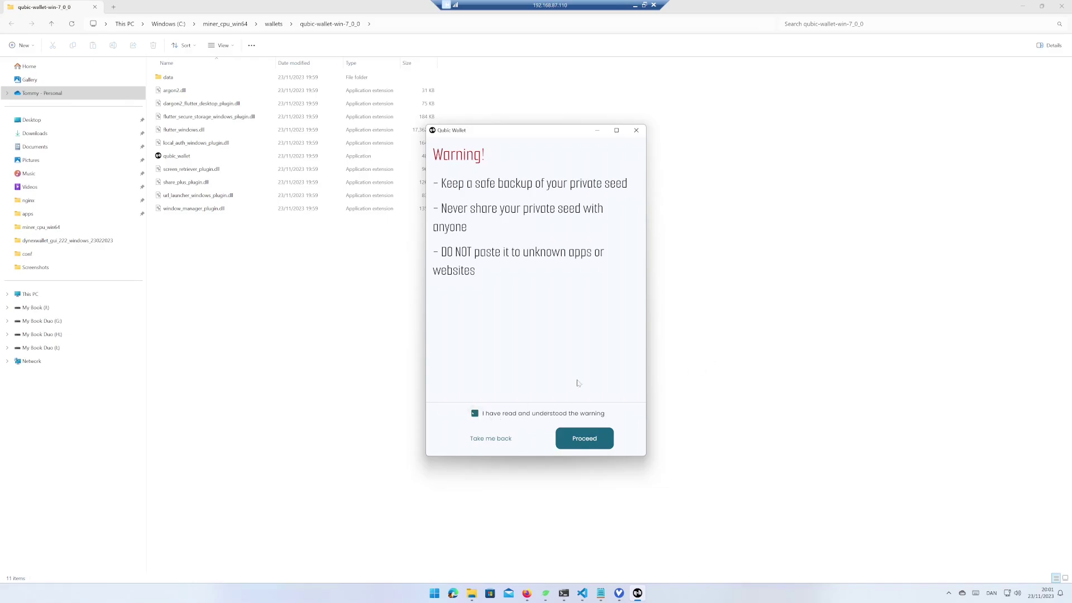
click(585, 444)
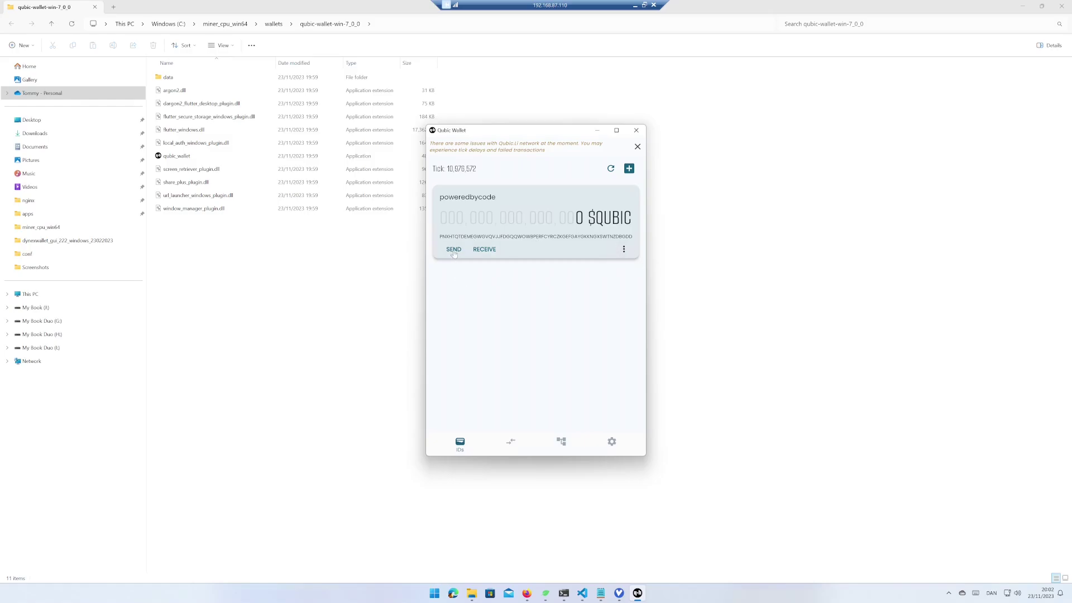
click(484, 249)
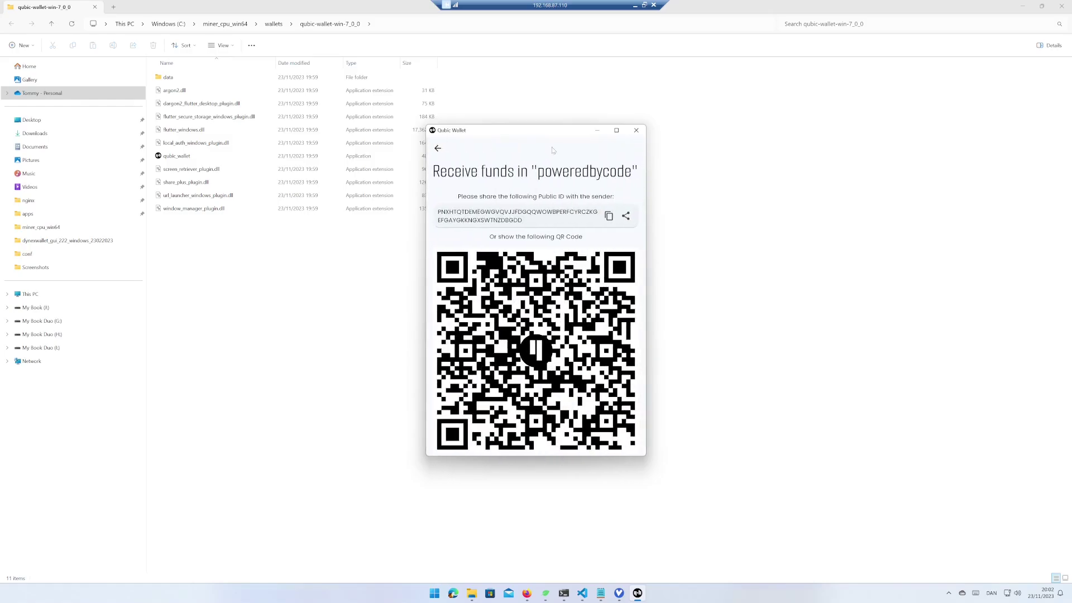
click(437, 148)
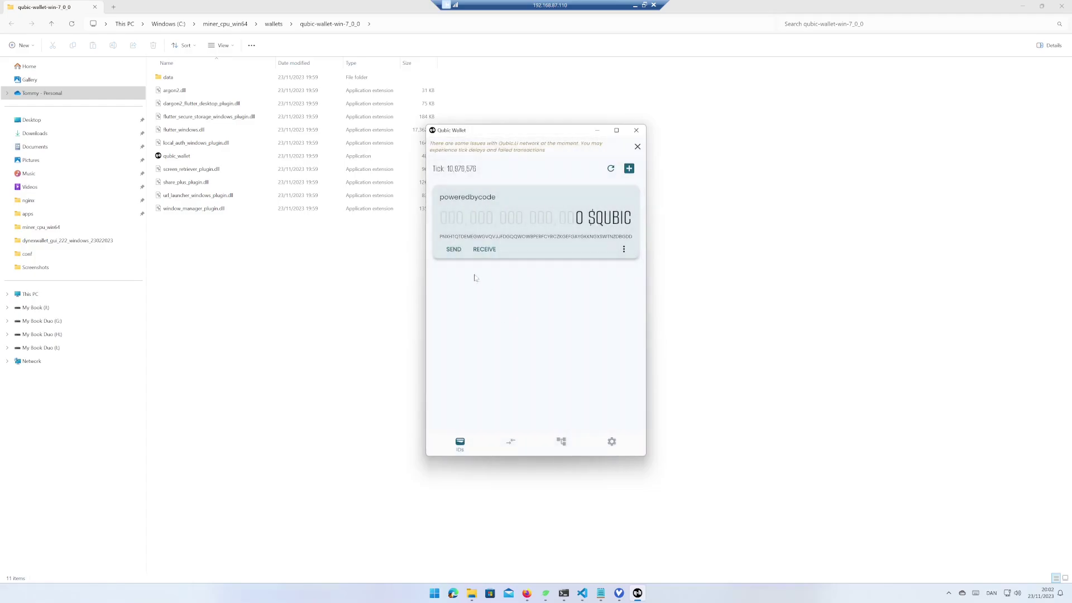
Open the send-funds form for poweredbycode with its advanced options expanded
click(453, 249)
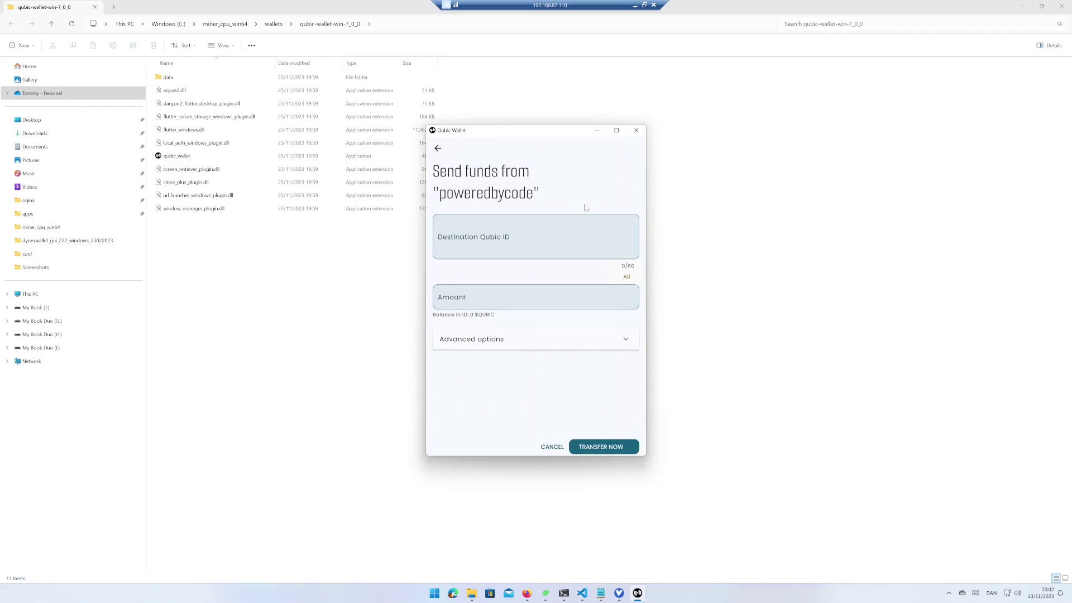
click(625, 338)
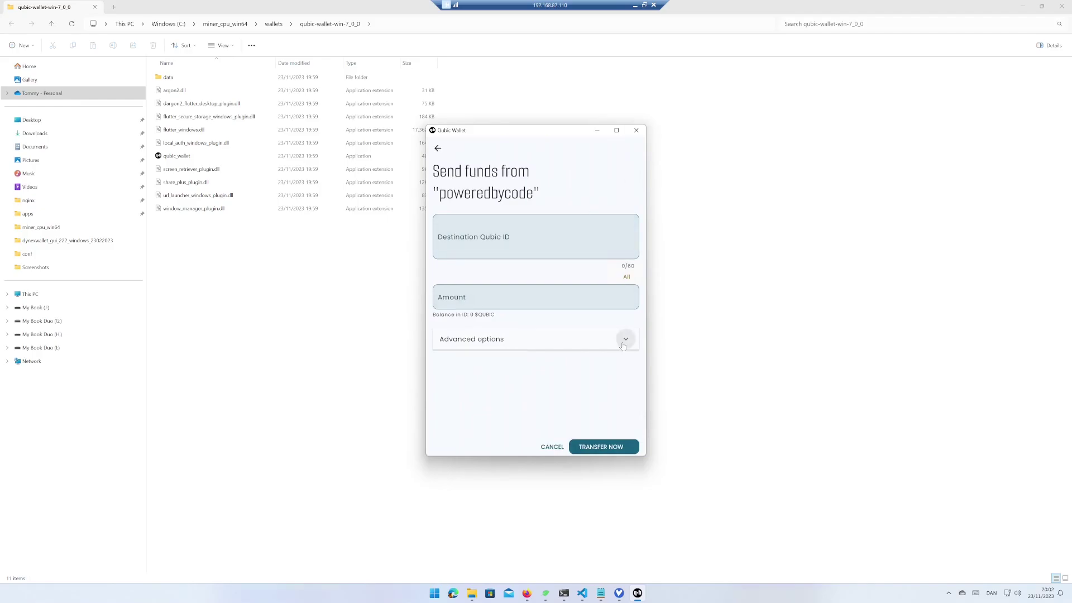